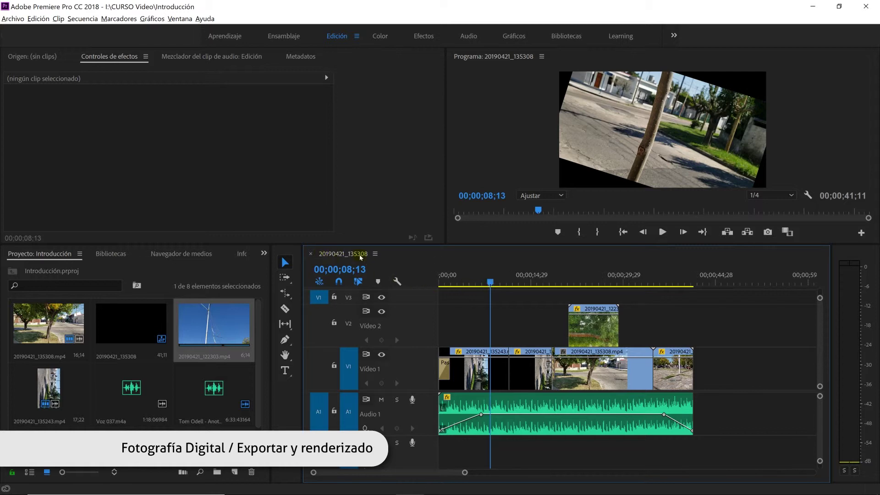
Step: Rename the 20190421_135308 sequence in the project as Edición
click(131, 355)
click(133, 357)
drag(137, 356, 42, 365)
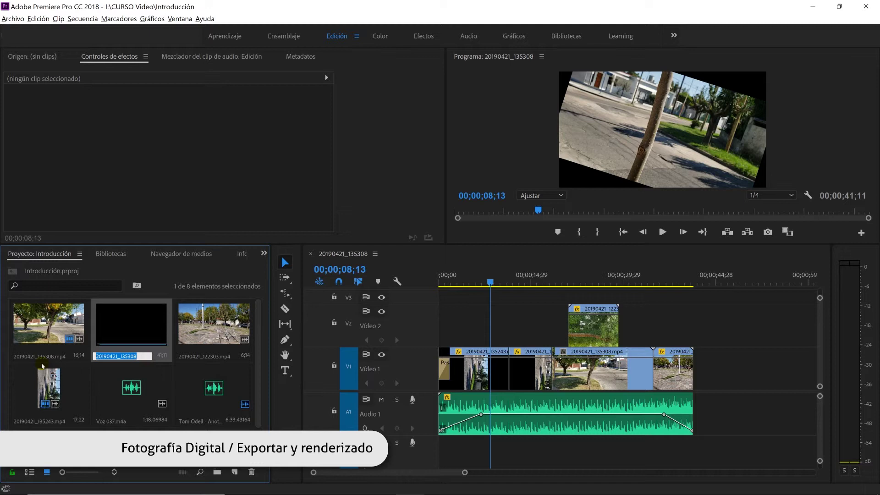
text(Edición)
click(201, 326)
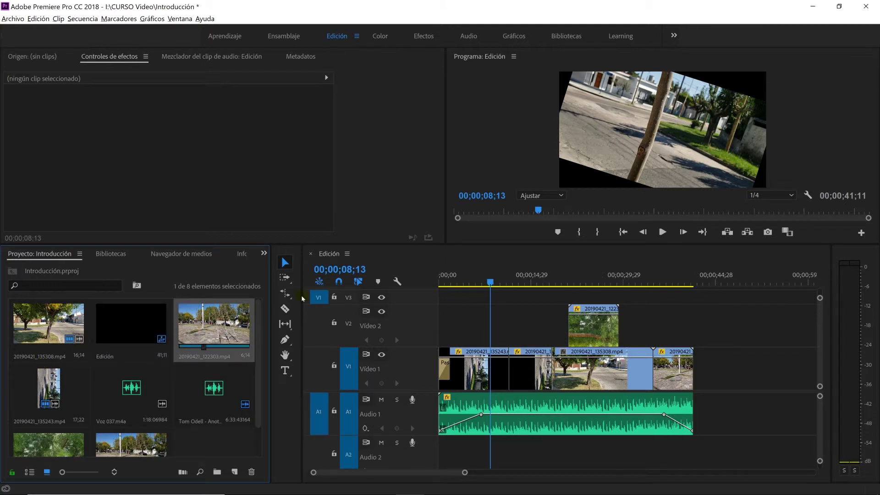
Step: Open the media export settings for the Edición sequence and reposition the dialog
click(466, 326)
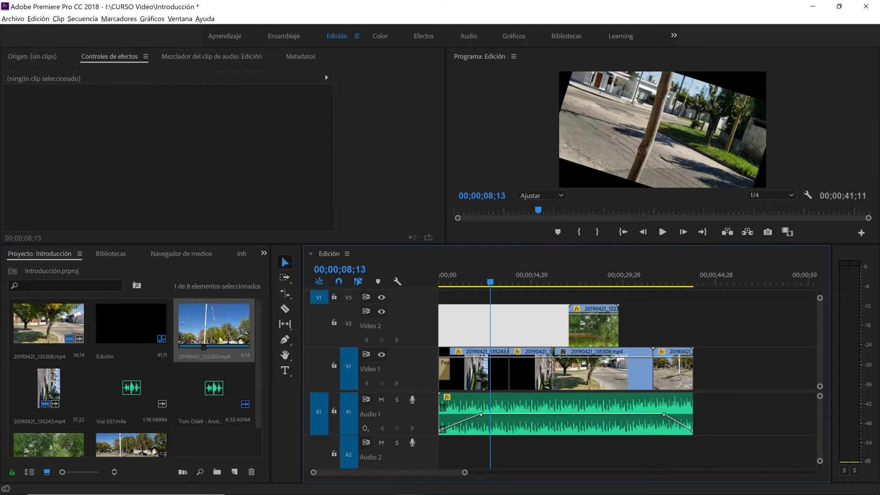
click(142, 330)
click(521, 322)
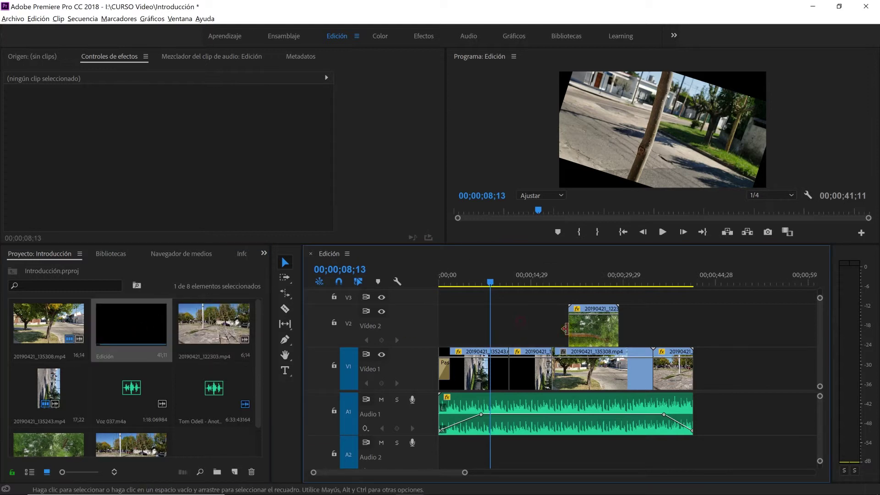
click(507, 331)
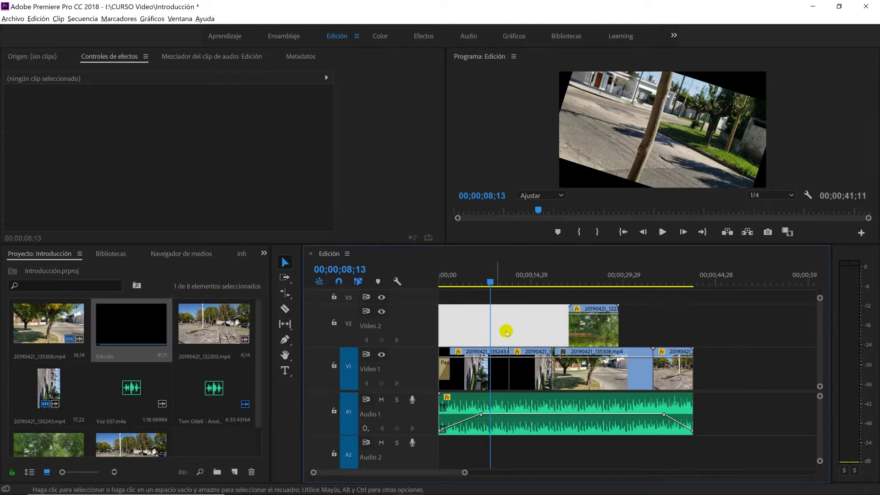
click(13, 18)
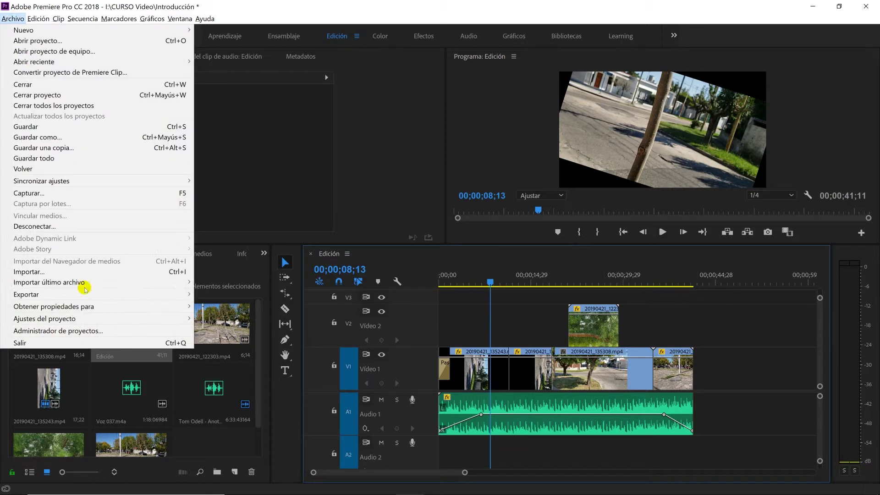
mouse_move(59, 294)
click(221, 294)
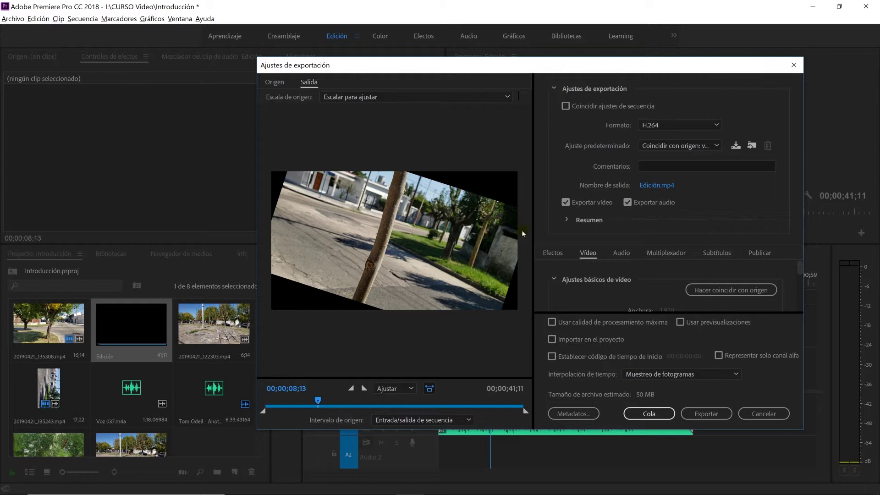
click(567, 69)
drag(567, 69, 519, 71)
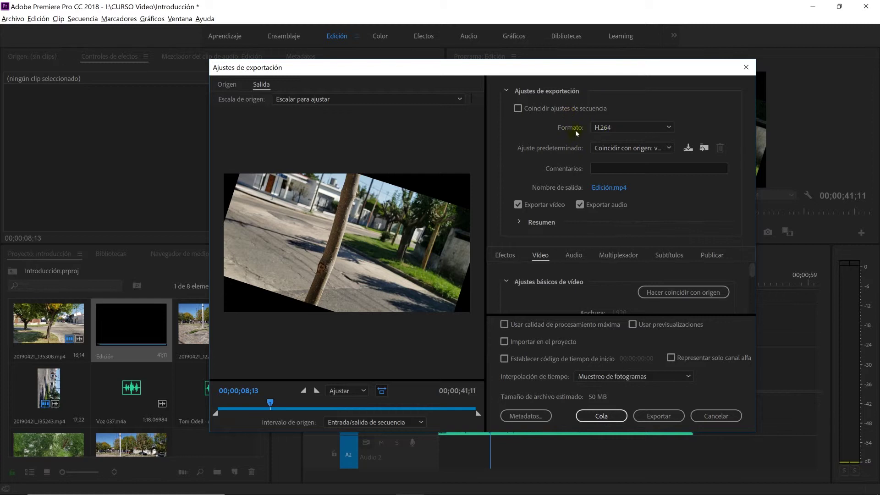
Step: Choose H.264 as the export format with the YouTube HD 1080p preset
click(598, 128)
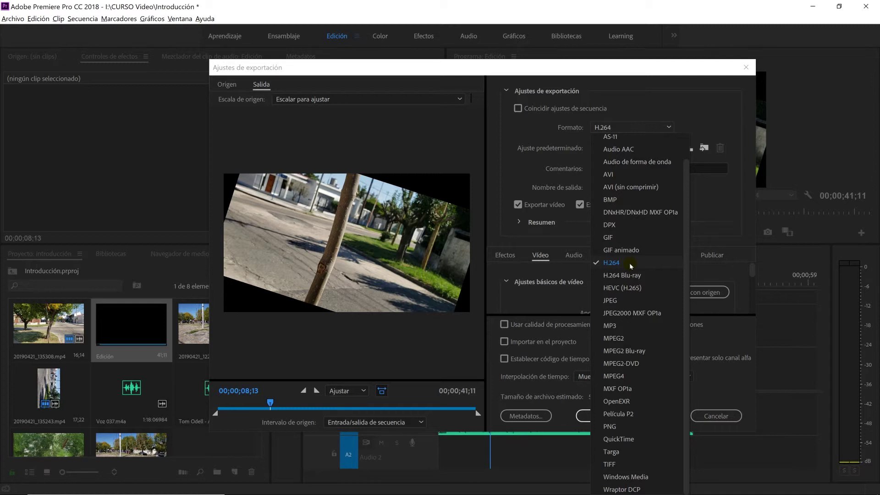
click(629, 263)
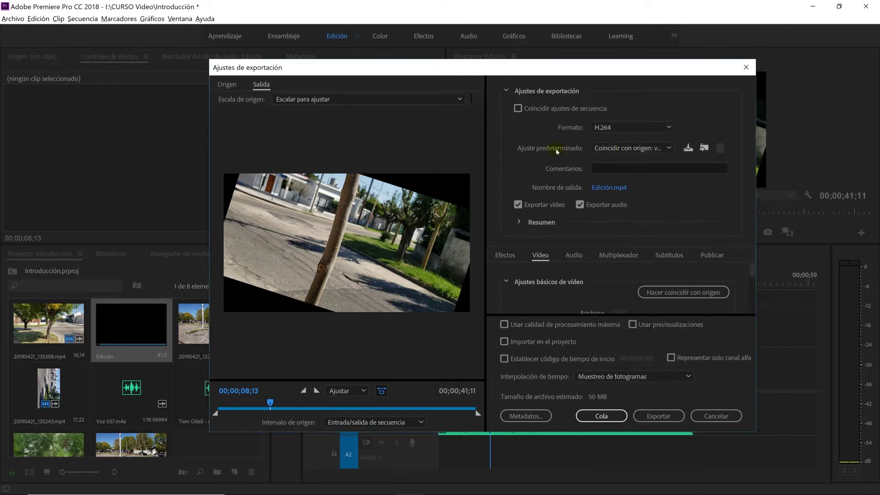
click(665, 147)
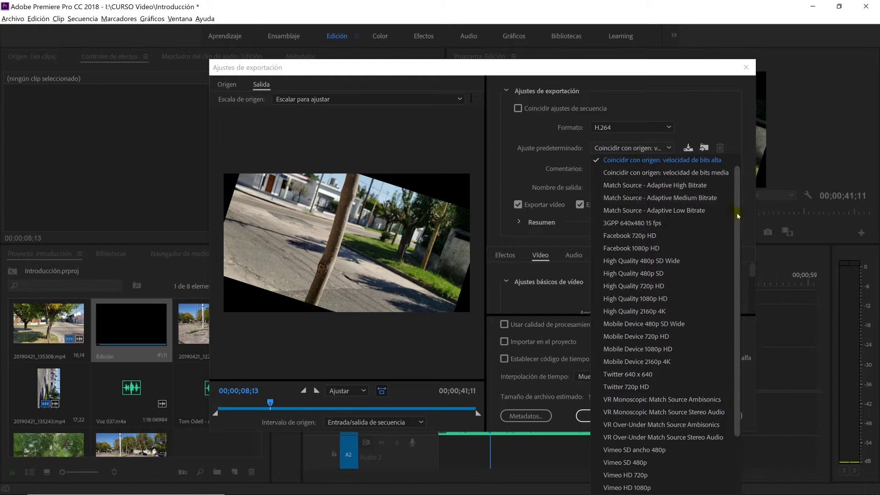
scroll(713, 193, down, 2)
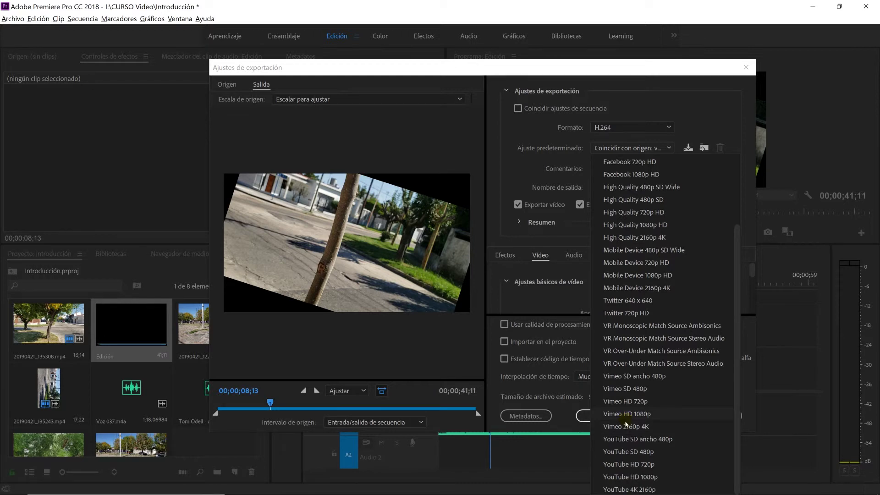
click(641, 478)
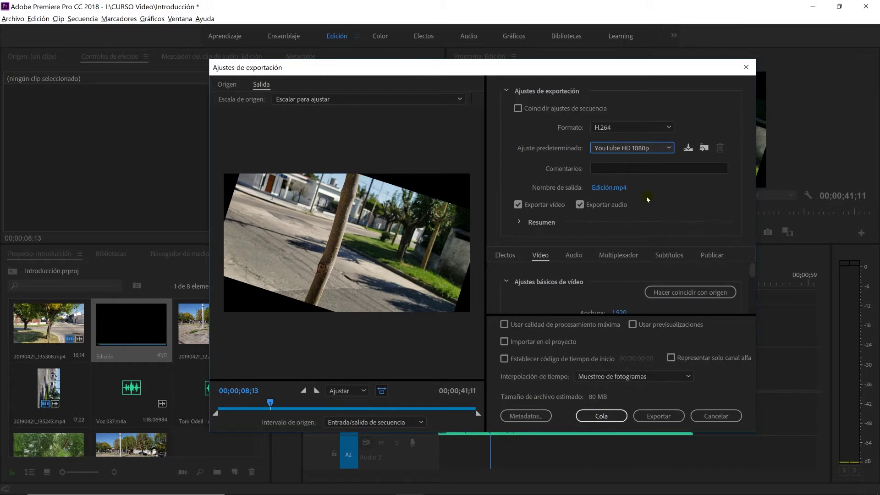
Step: Inspect the basic video settings and the selectable frame rates, keeping the frame rate matched to the source
click(507, 91)
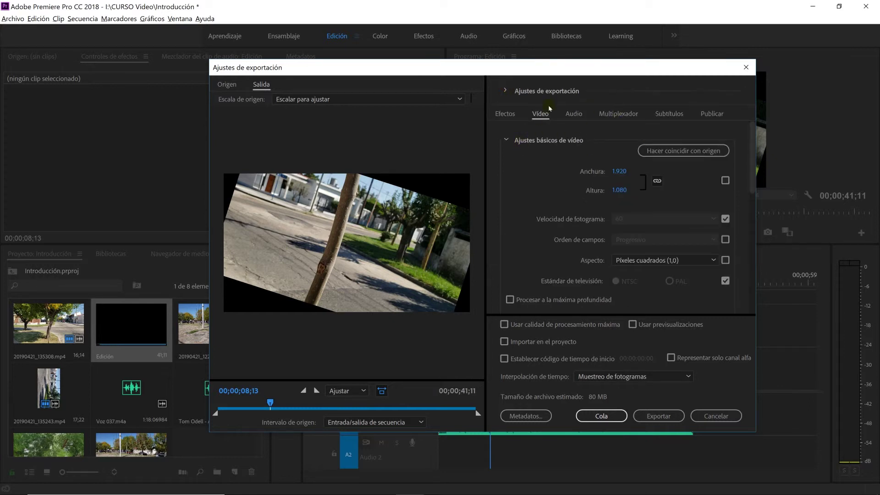
drag(752, 167, 752, 178)
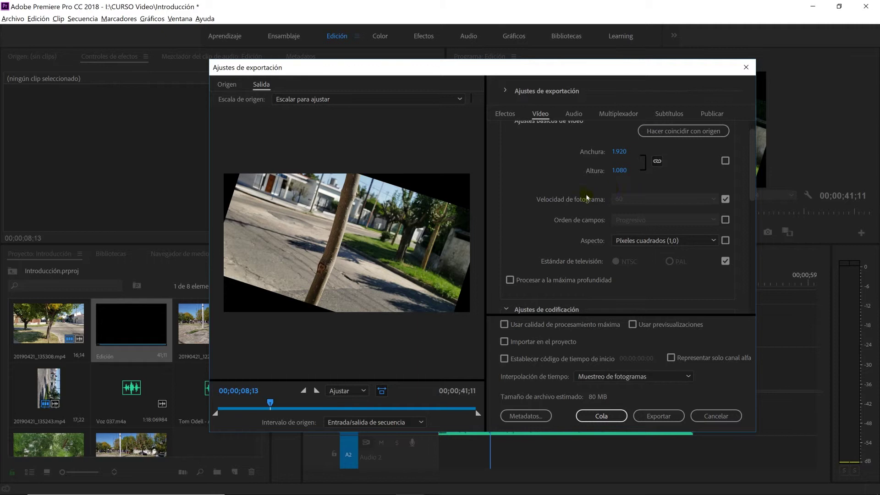
click(725, 199)
click(714, 199)
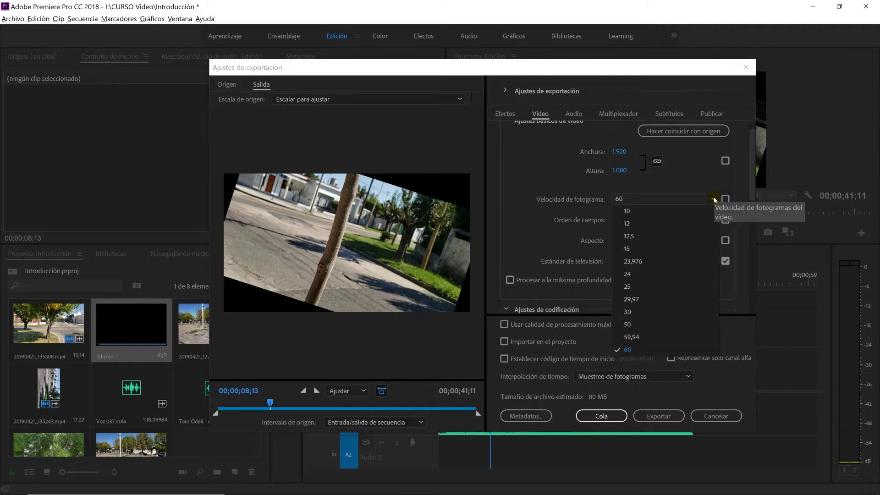
click(726, 199)
click(725, 199)
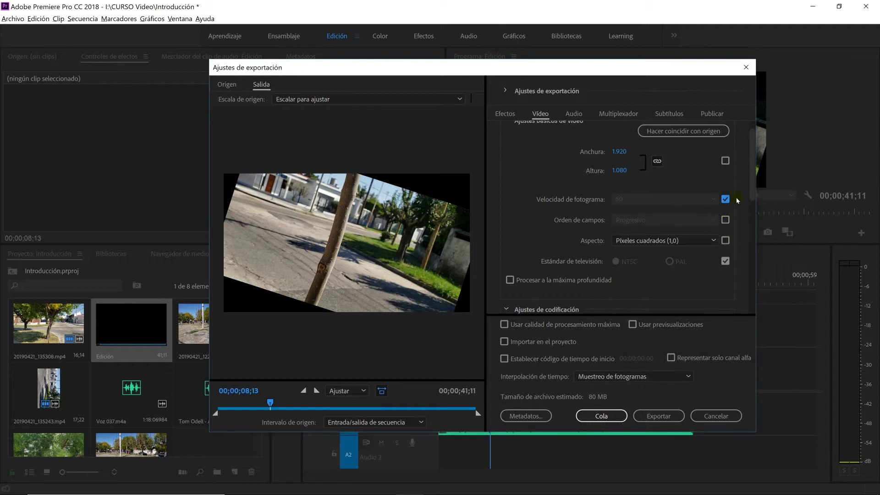
Step: Set the video bitrate encoding to CBR with a target bitrate of 5 Mbps
drag(752, 192, 753, 224)
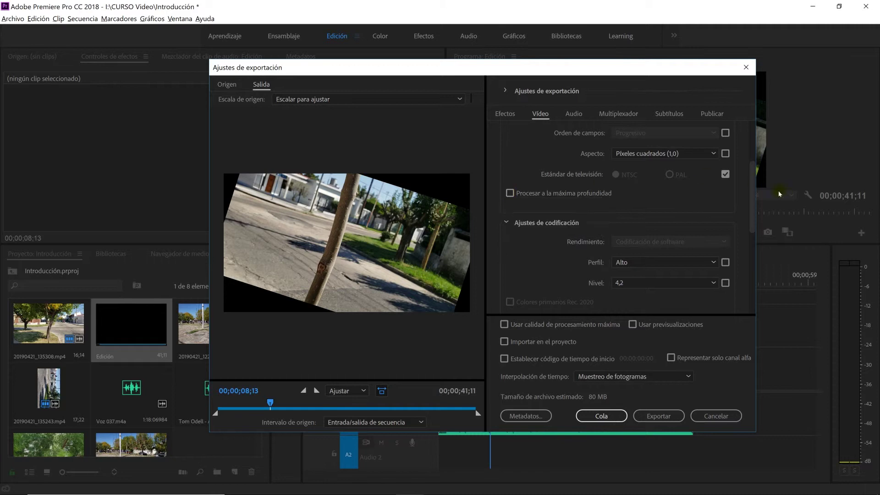
drag(754, 195, 753, 259)
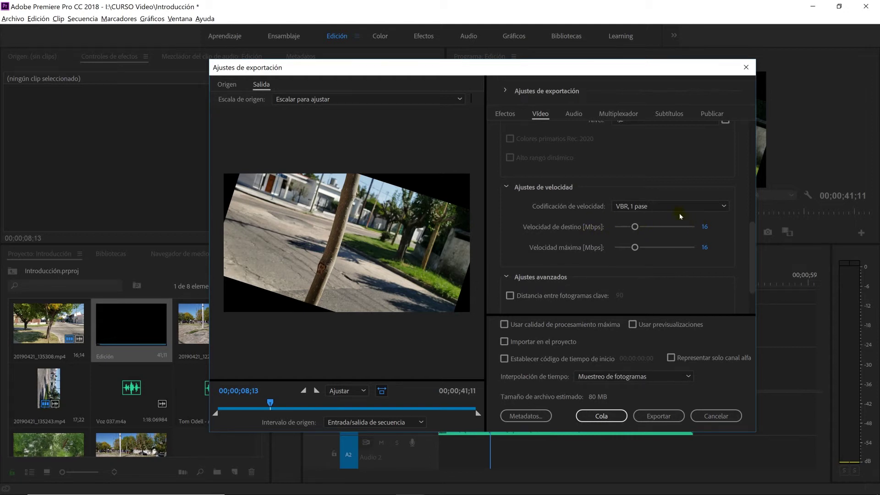
click(690, 206)
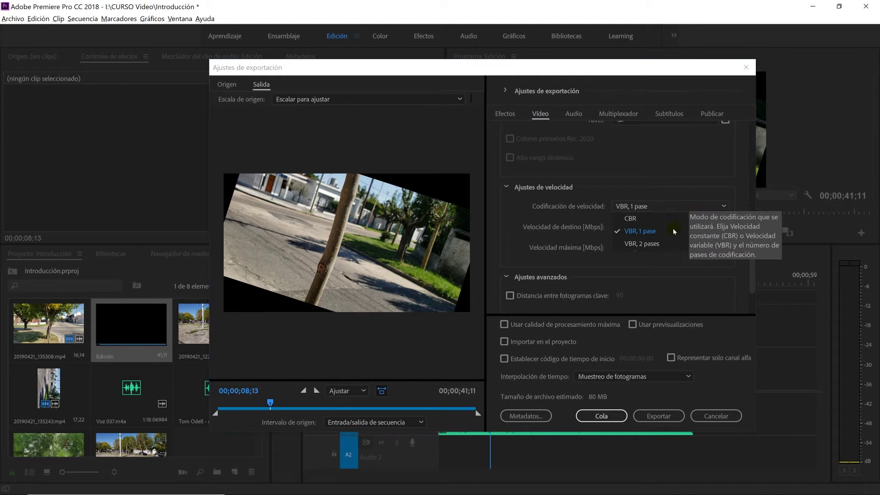
click(627, 219)
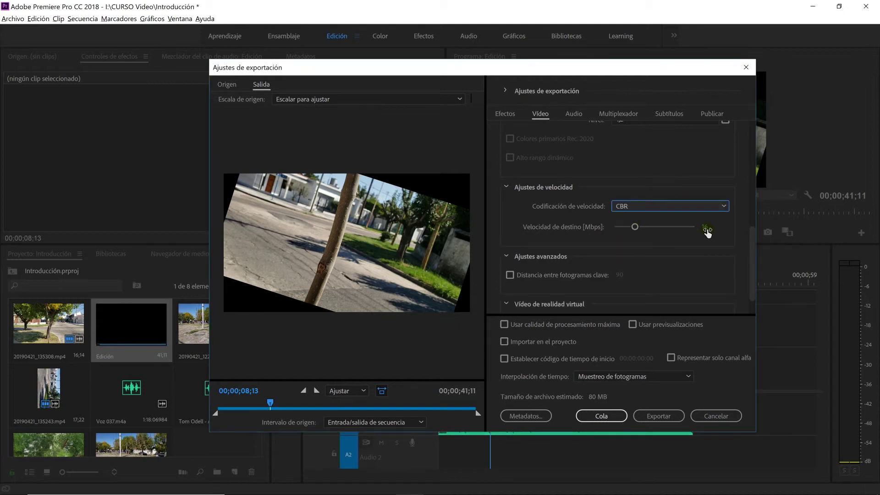
click(707, 229)
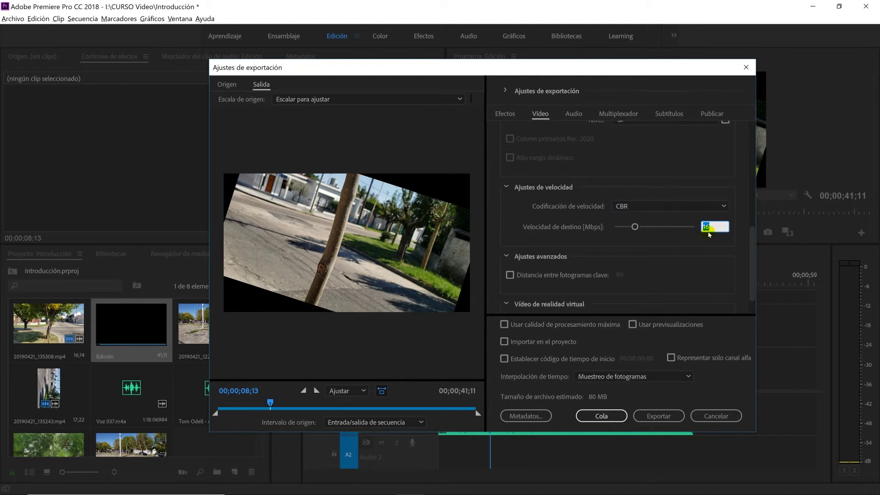
text(5)
key(Return)
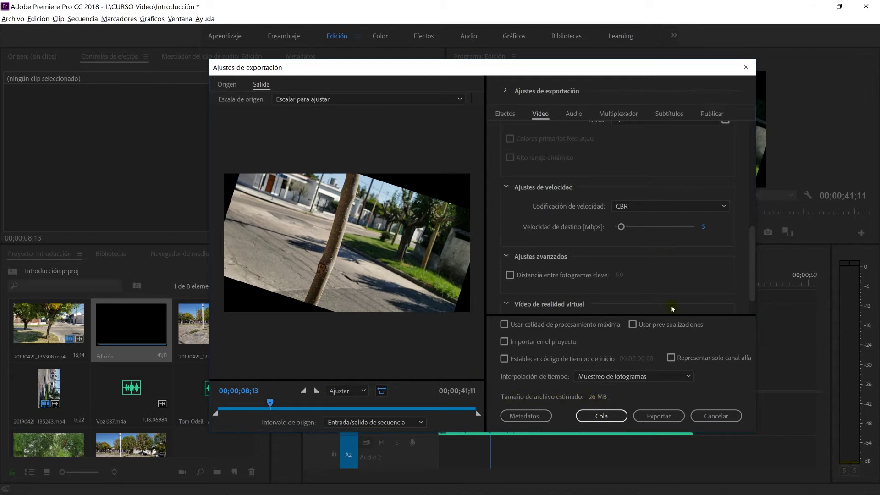
Step: Set the target bitrate to 15 Mbps and switch the bitrate encoding to VBR, 1 pass
click(704, 227)
text(15)
click(691, 256)
click(701, 206)
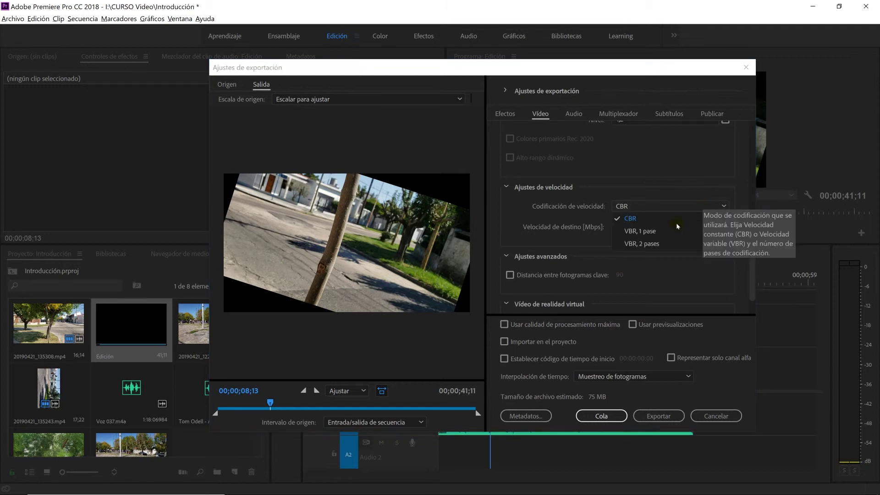
click(656, 235)
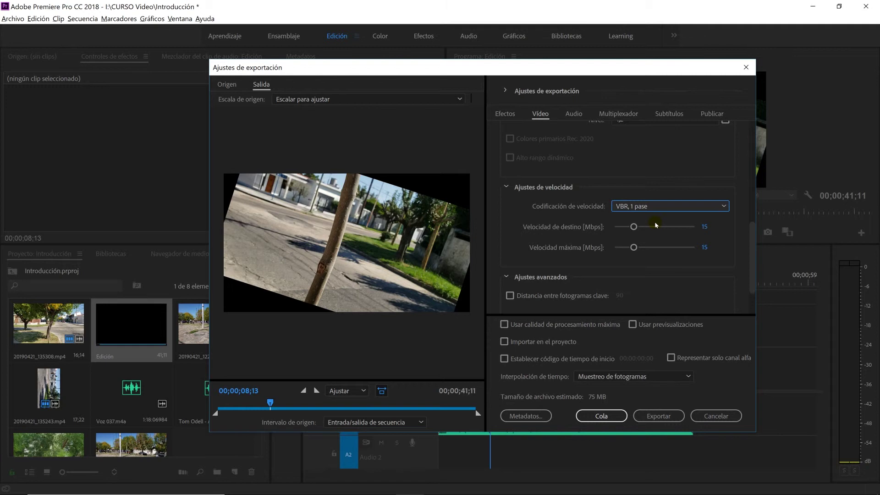
click(658, 208)
click(675, 192)
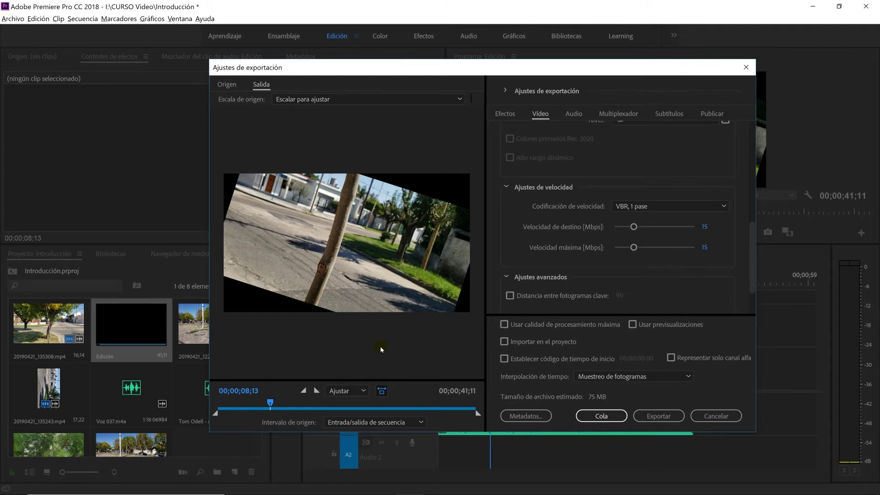
Step: Preview the frame at 00;00;23;20 and set VBR, 1 pass to a 10 Mbps target and 20 Mbps maximum bitrate
drag(271, 404, 366, 410)
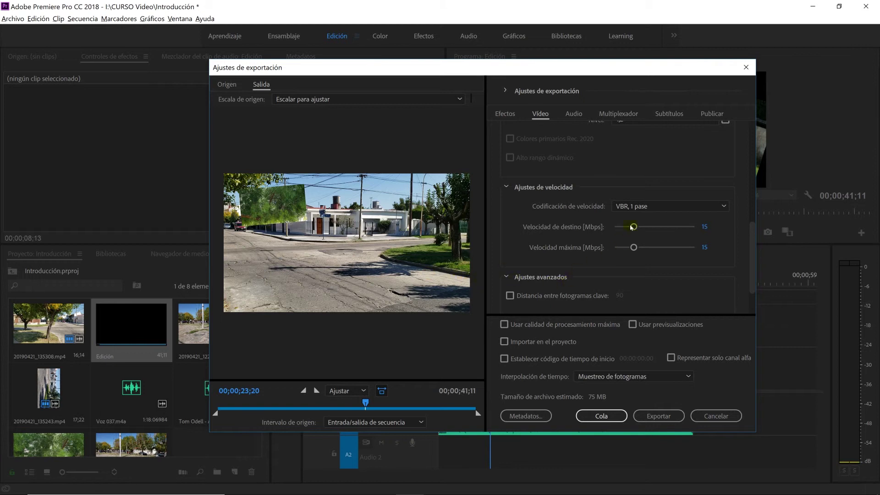
click(641, 206)
click(643, 231)
click(708, 228)
text(10)
click(706, 247)
text(20)
click(714, 226)
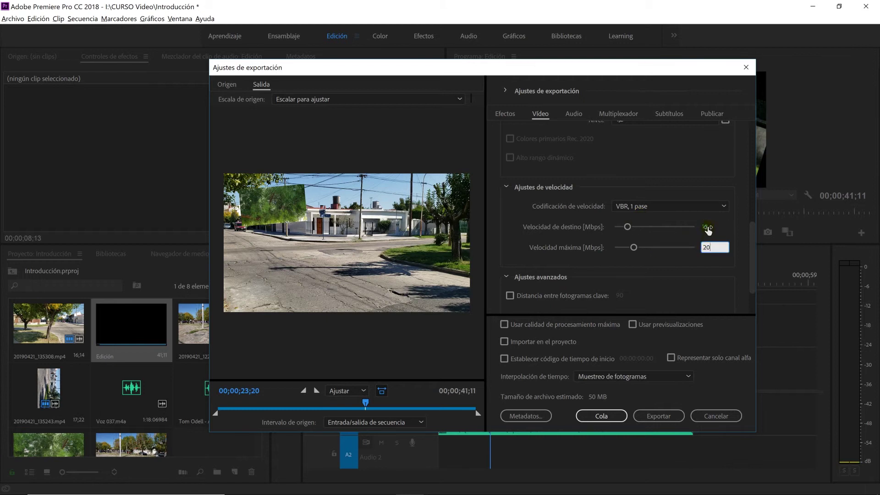
click(720, 240)
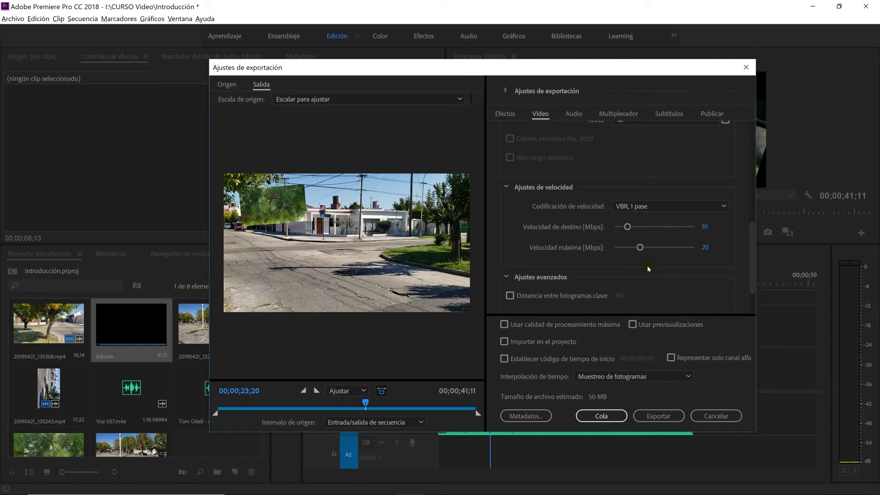
Step: Set the video bitrate encoding to CBR with a target bitrate of 15 Mbps
click(640, 207)
click(633, 216)
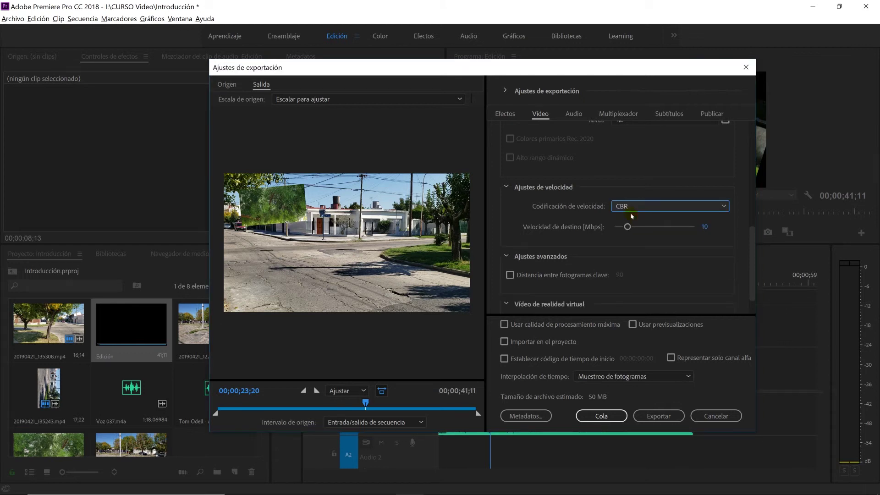
click(705, 228)
text(15)
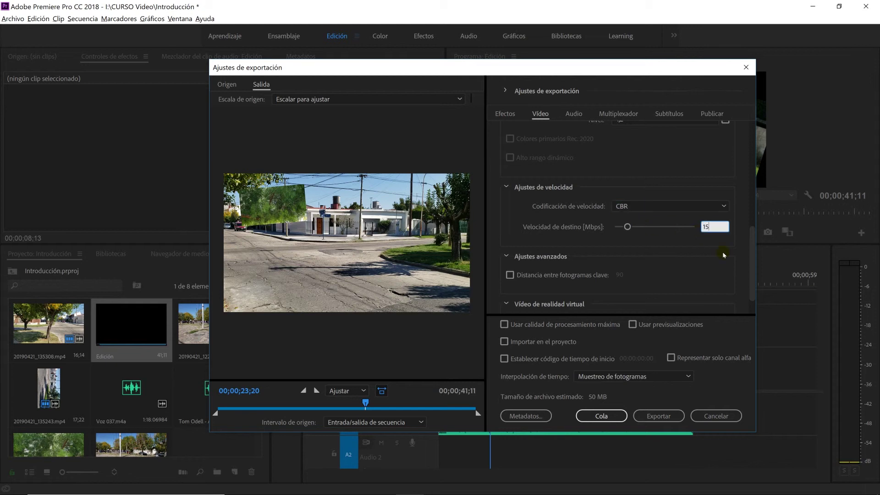
key(Return)
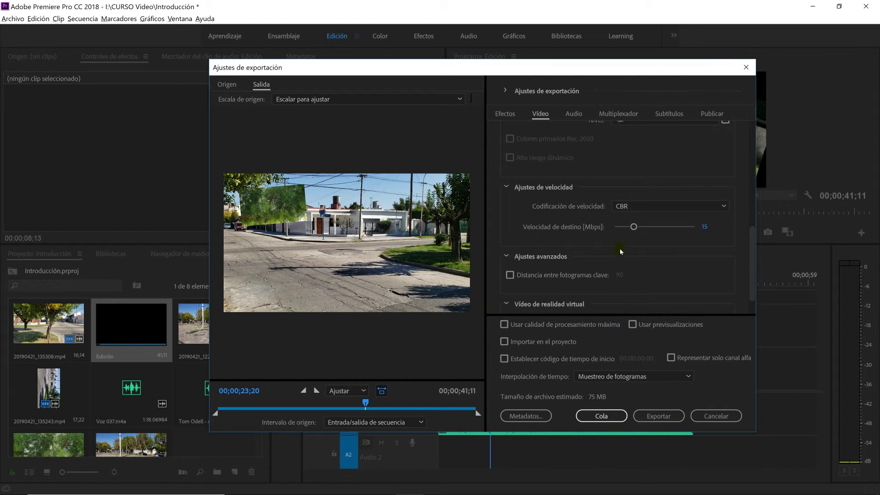
Step: Review the audio export settings, including the codec, sample rate, channels and bitrate
scroll(748, 225, up, 6)
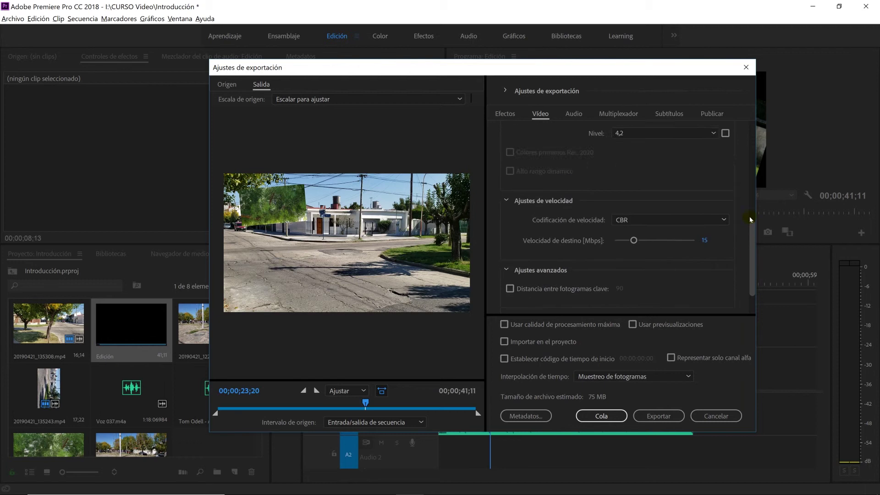
click(575, 115)
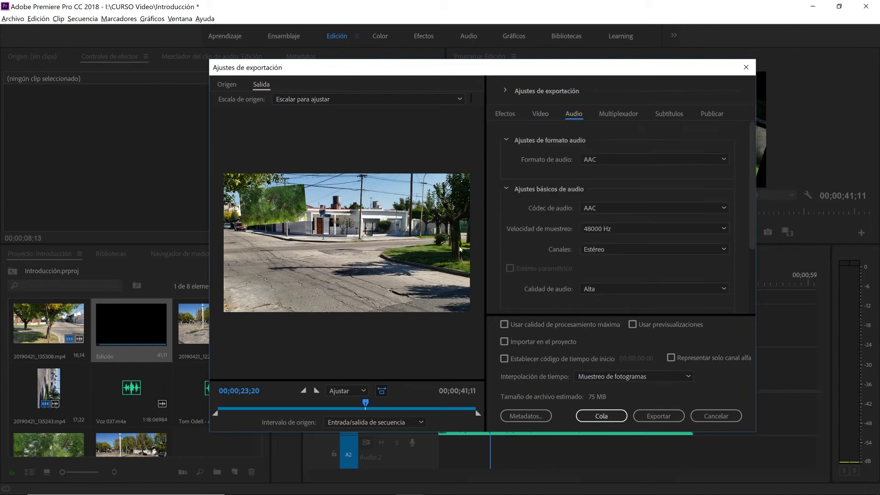
scroll(753, 224, down, 4)
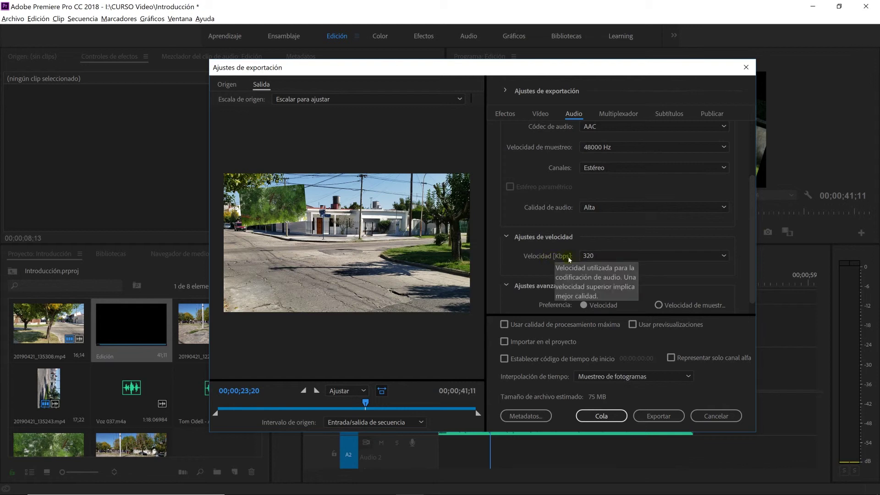
Step: Set the AAC audio bitrate to 192 Kbps in the export settings
click(595, 256)
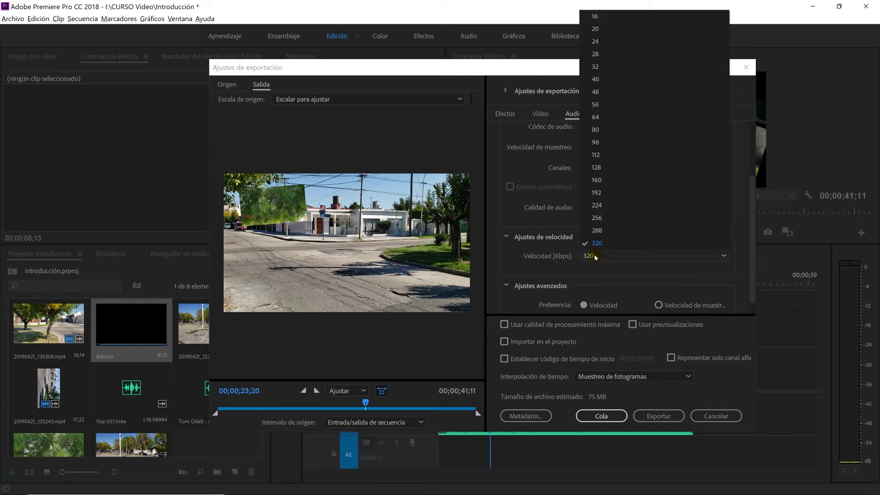
click(598, 192)
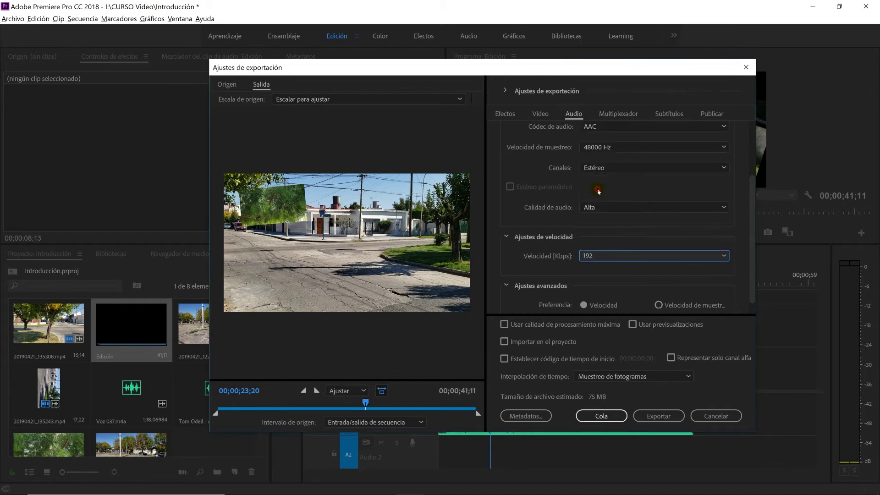
click(606, 255)
click(599, 276)
click(599, 257)
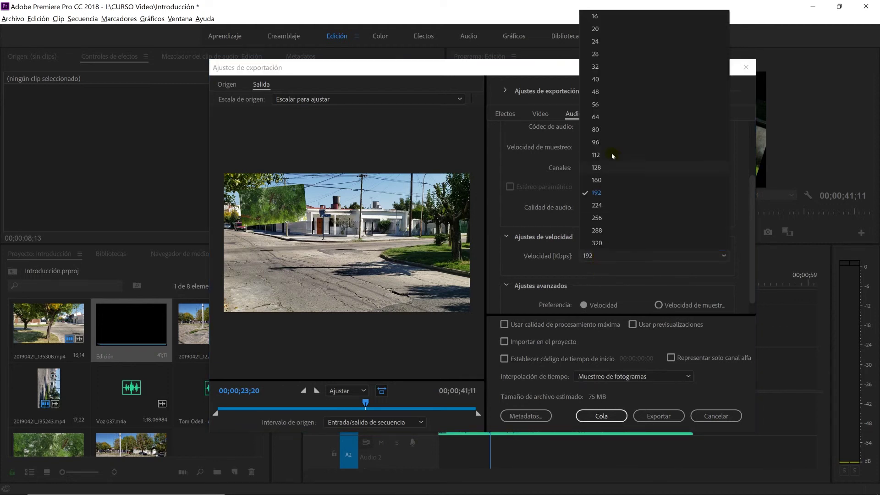
click(633, 270)
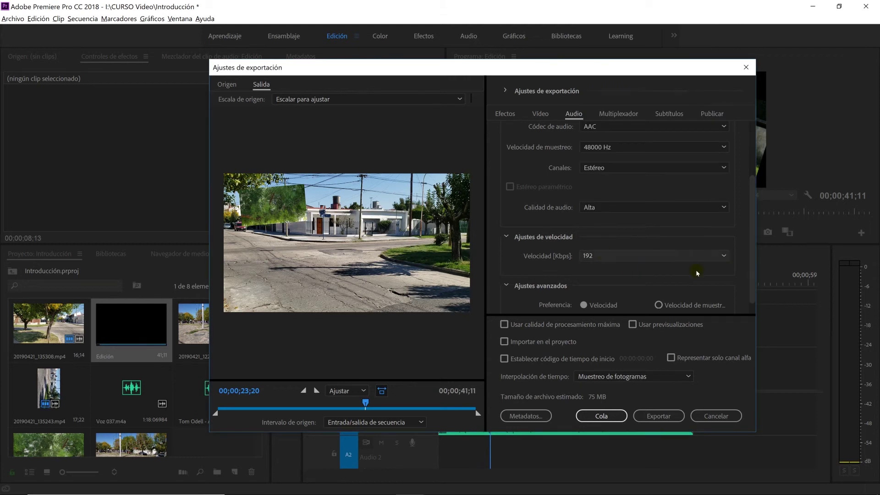
Step: Return to the video export settings and export the Edición sequence directly
mouse_move(751, 276)
mouse_down()
mouse_move(751, 196)
mouse_move(753, 284)
mouse_up()
click(541, 114)
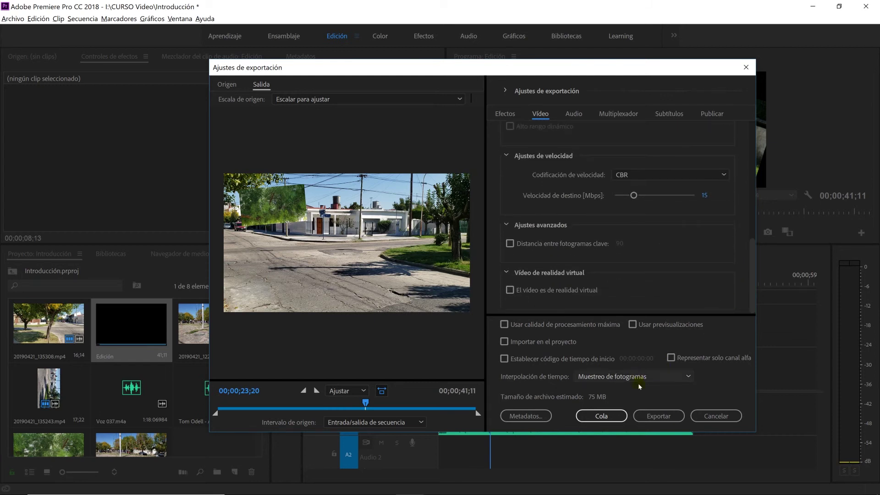
click(657, 416)
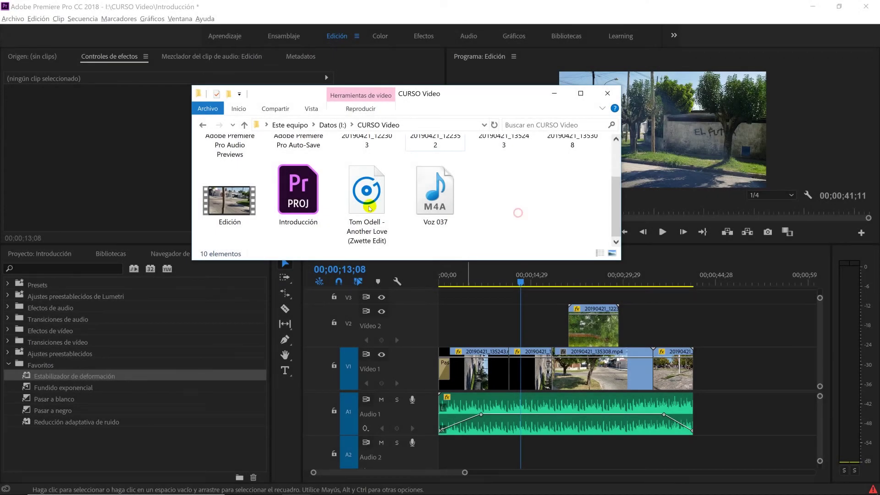
Step: Play the exported Edición video from the CURSO Video folder in a widened player window, and close the player
click(227, 204)
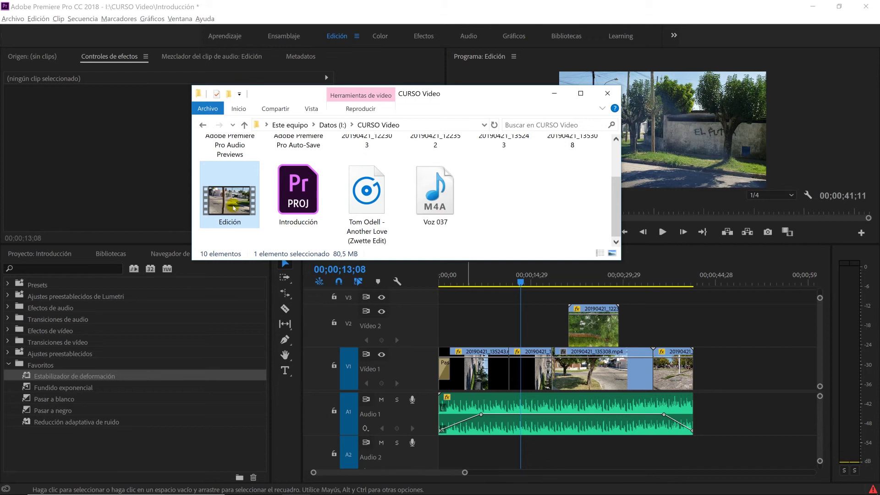
double_click(234, 207)
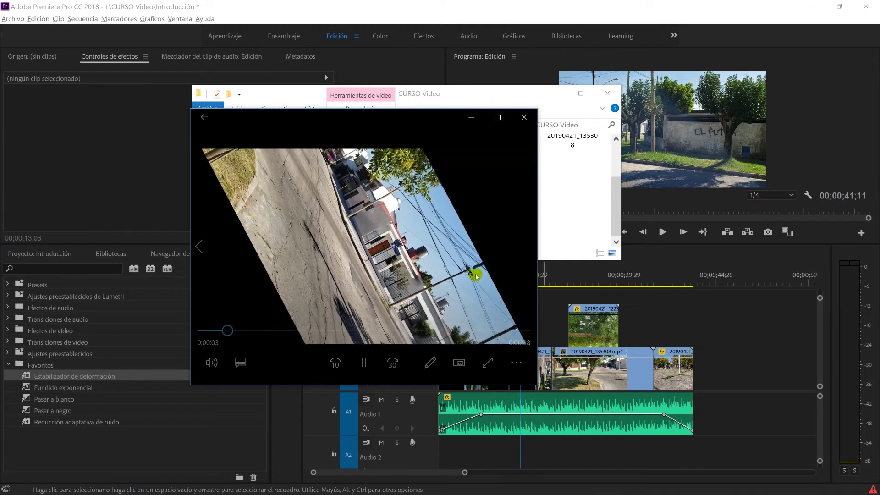
mouse_move(459, 316)
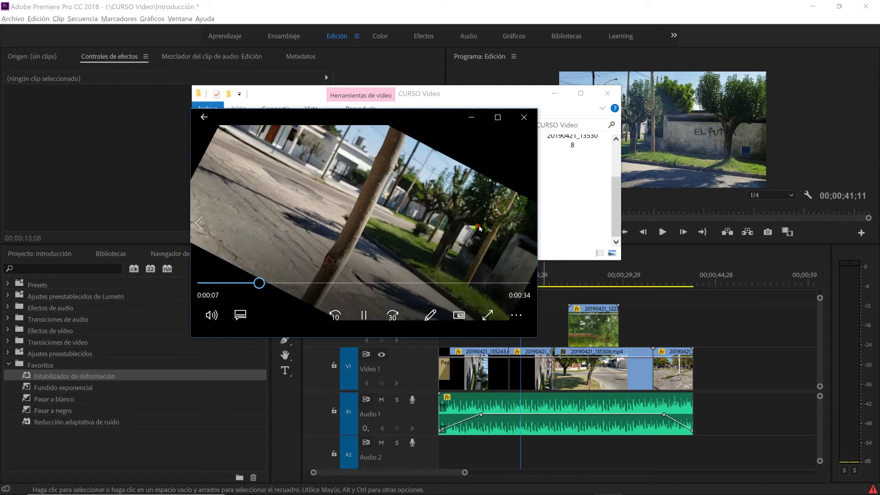
drag(538, 221, 595, 221)
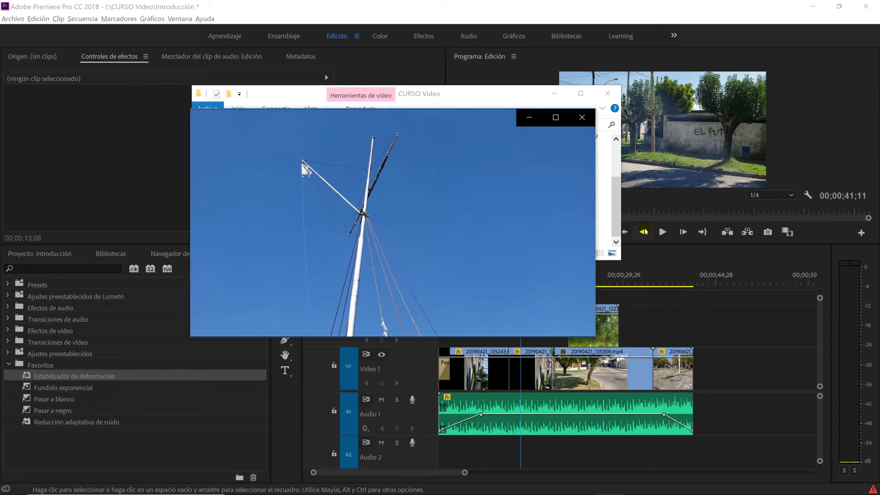
click(582, 117)
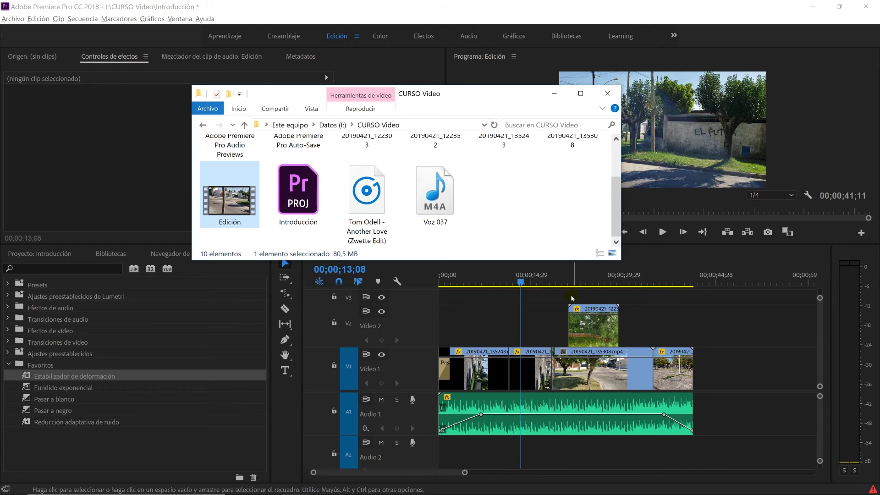
Step: Look through the CURSO Video folder and select the exported Edición video file
scroll(513, 225, up, 2)
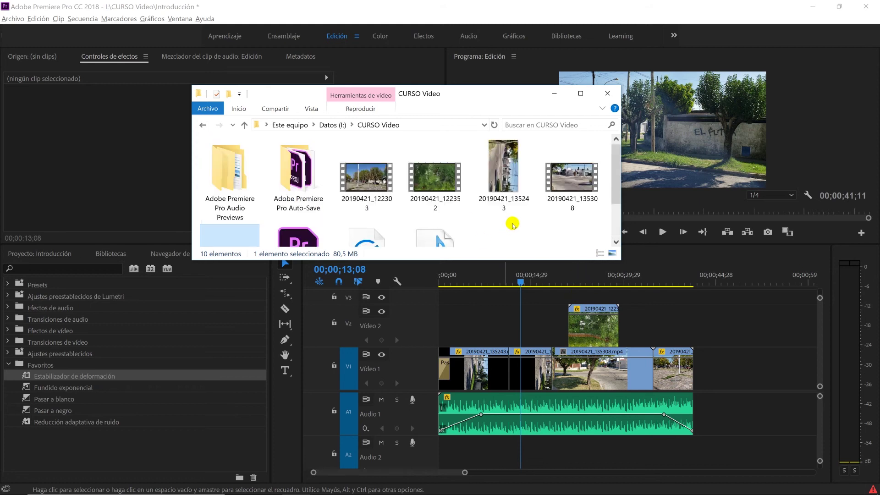
scroll(511, 223, down, 2)
click(508, 217)
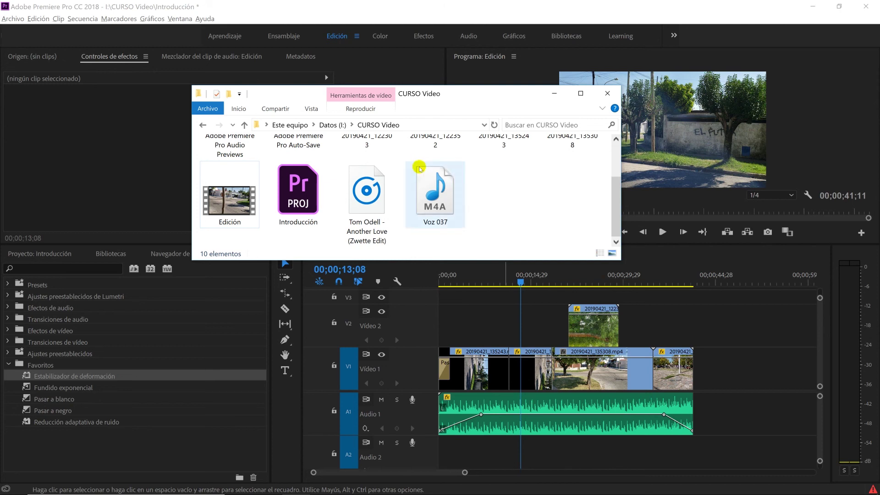
drag(212, 205, 550, 328)
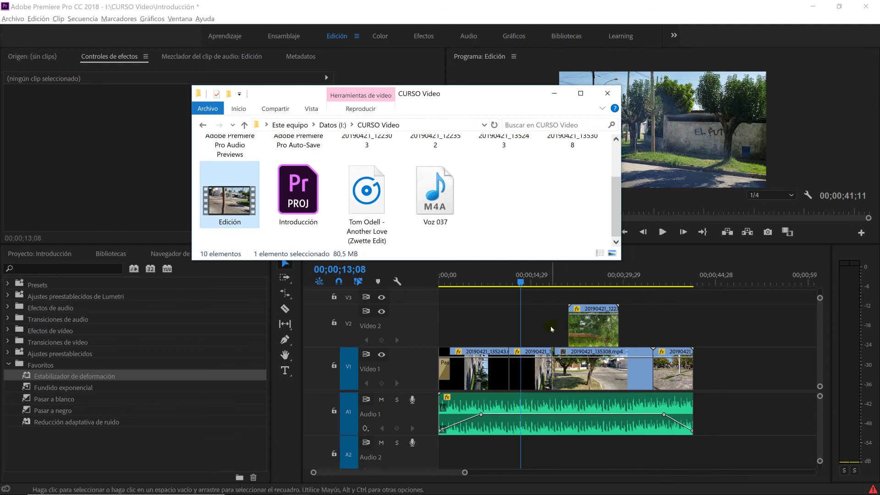